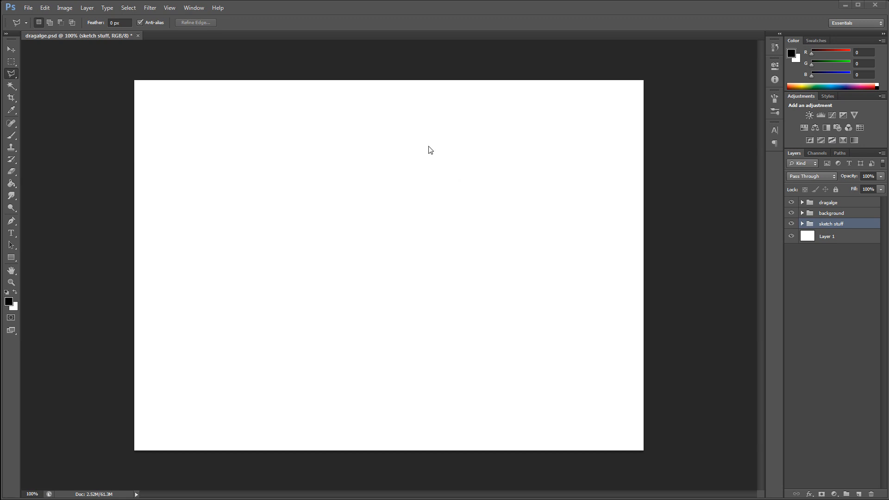
Review the new-document settings of the Drawing Preset, closing them without creating a document
{"action": "left_click", "coordinate": [27, 8]}
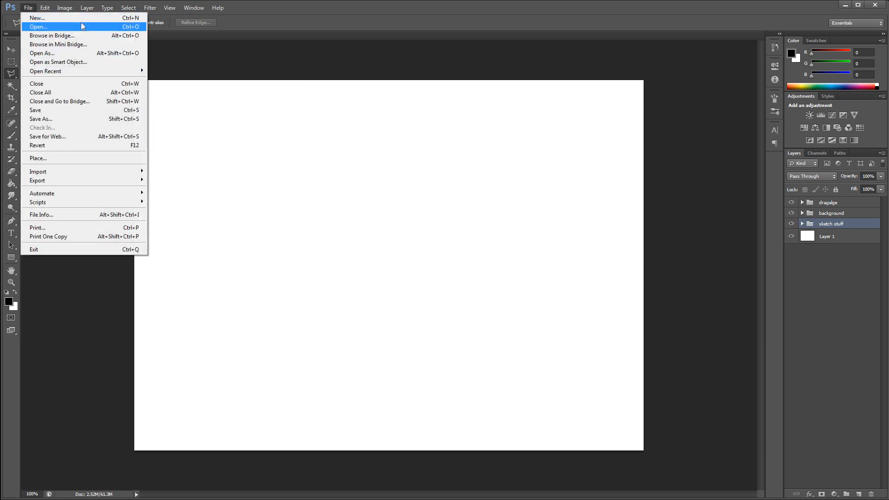
{"action": "left_click", "coordinate": [83, 18]}
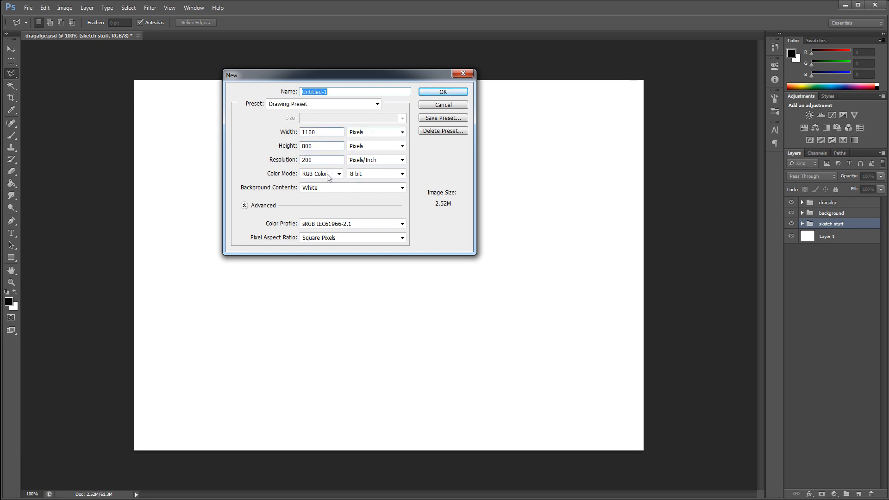
{"action": "left_click", "coordinate": [463, 73]}
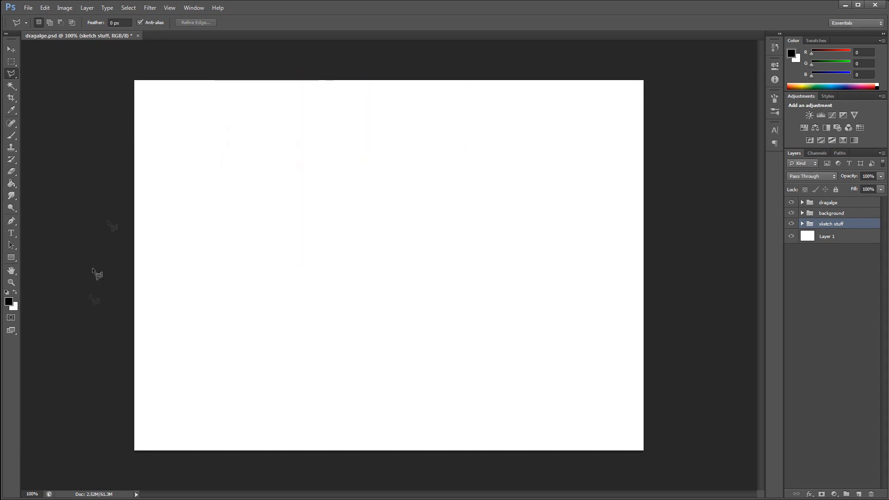
Expand the sketch stuff group and show its rough layer
{"action": "left_click", "coordinate": [843, 239]}
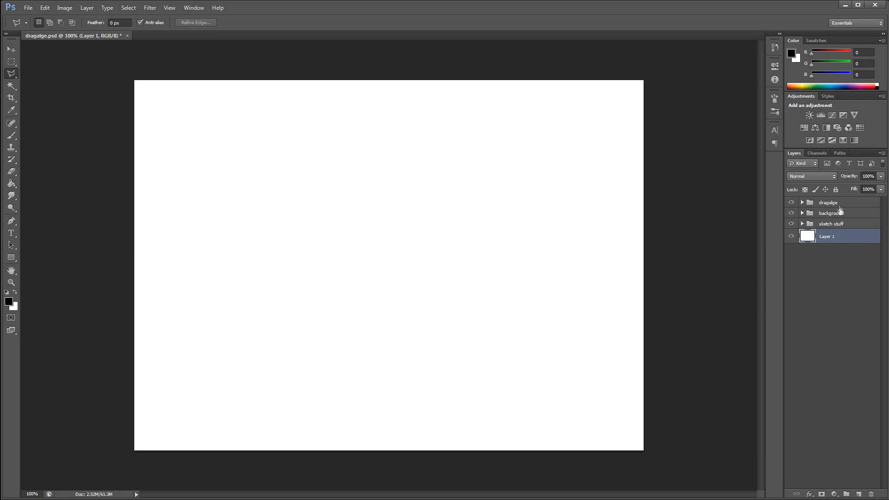
{"action": "left_click", "coordinate": [838, 228]}
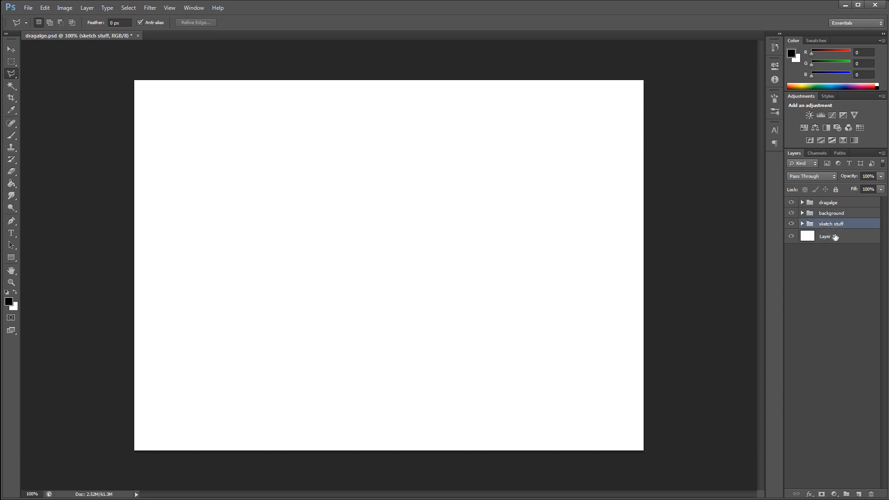
{"action": "left_click", "coordinate": [803, 223]}
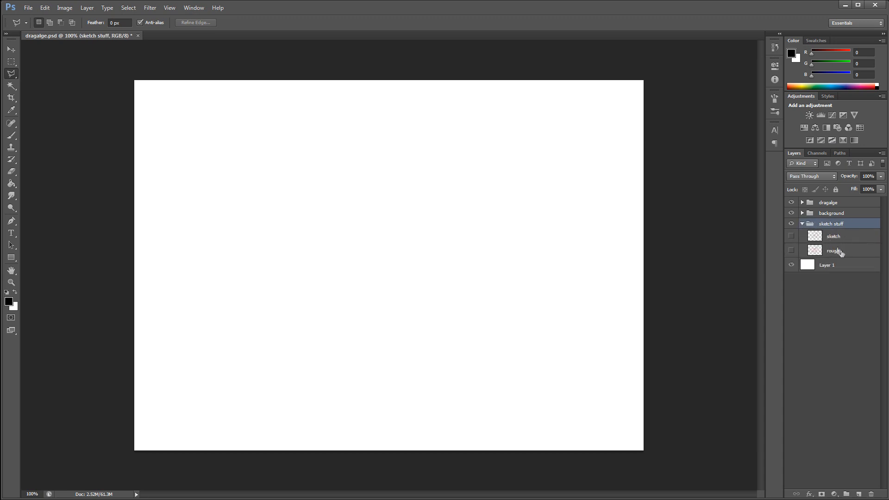
{"action": "left_click", "coordinate": [842, 255]}
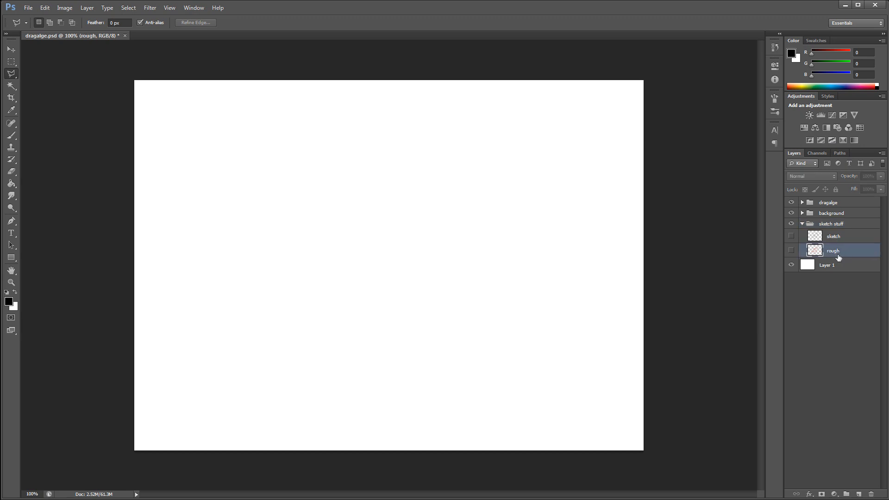
{"action": "left_click", "coordinate": [792, 251]}
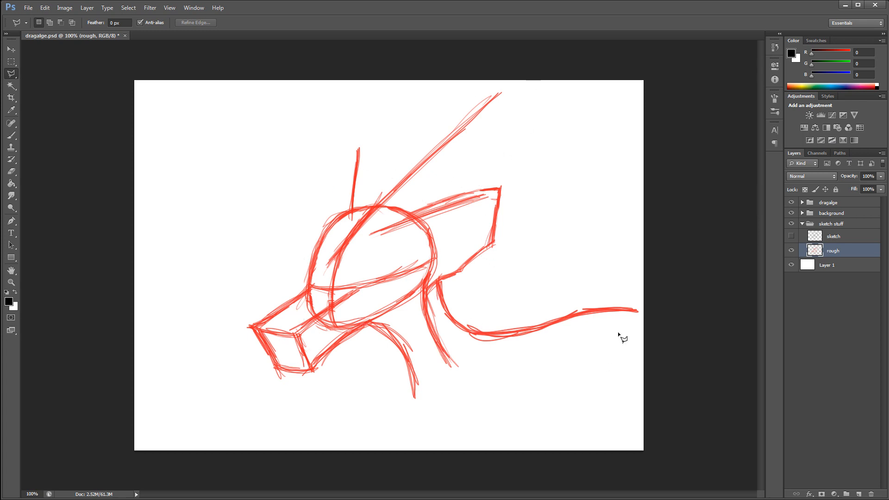
Lower the rough layer's opacity to 34%
{"action": "left_click", "coordinate": [881, 177]}
{"action": "left_click_drag", "start_coordinate": [882, 191], "coordinate": [849, 190]}
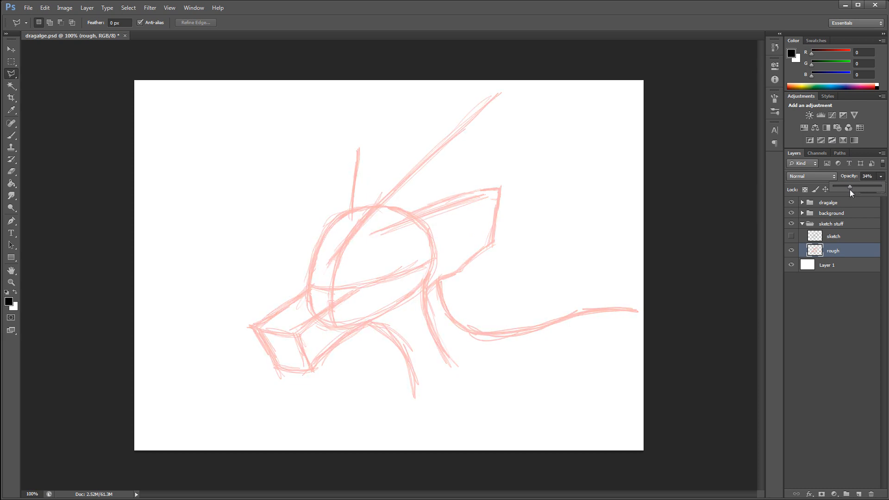
{"action": "left_click", "coordinate": [824, 301]}
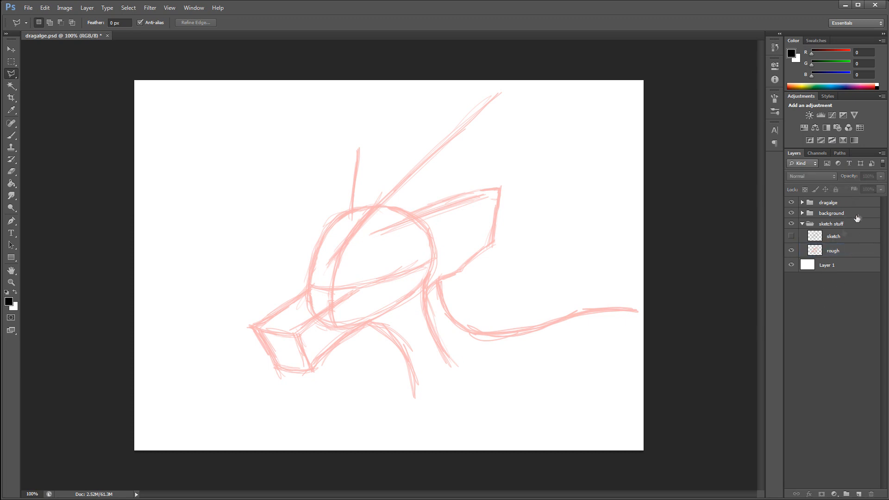
Select the sketch layer and set the Brush tool's size to 3 px
{"action": "left_click", "coordinate": [845, 239]}
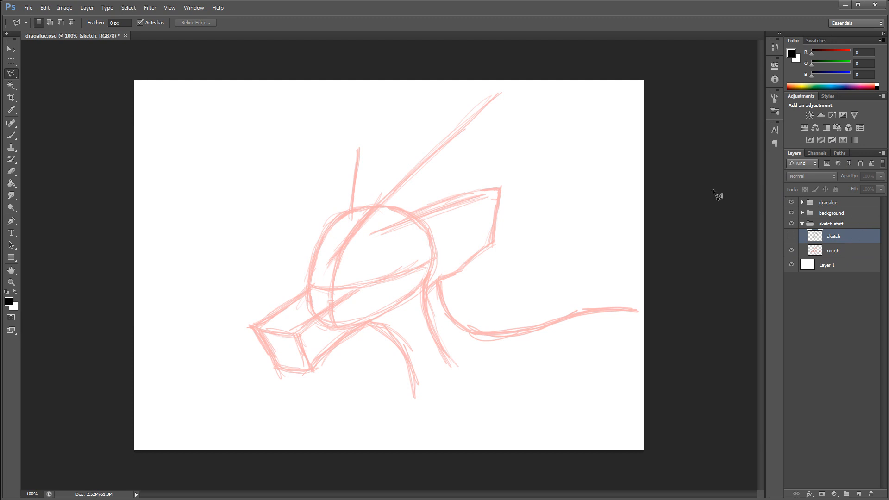
{"action": "left_click", "coordinate": [11, 135]}
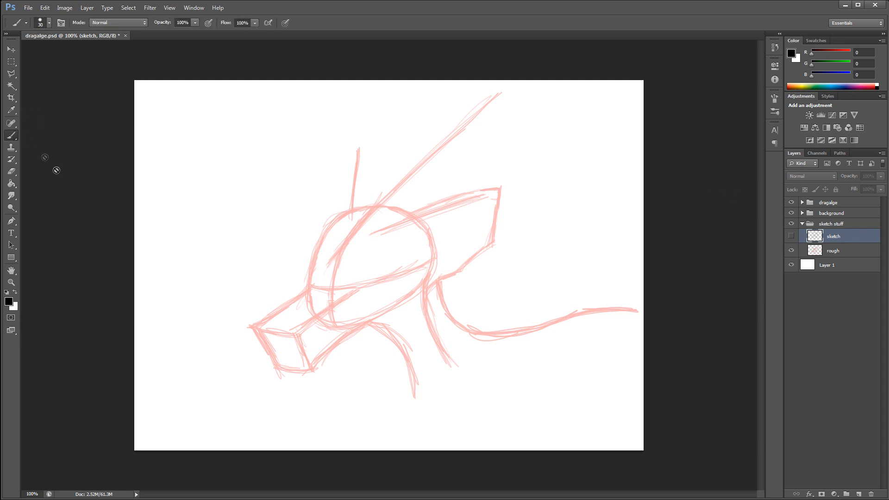
{"action": "right_click", "coordinate": [87, 79]}
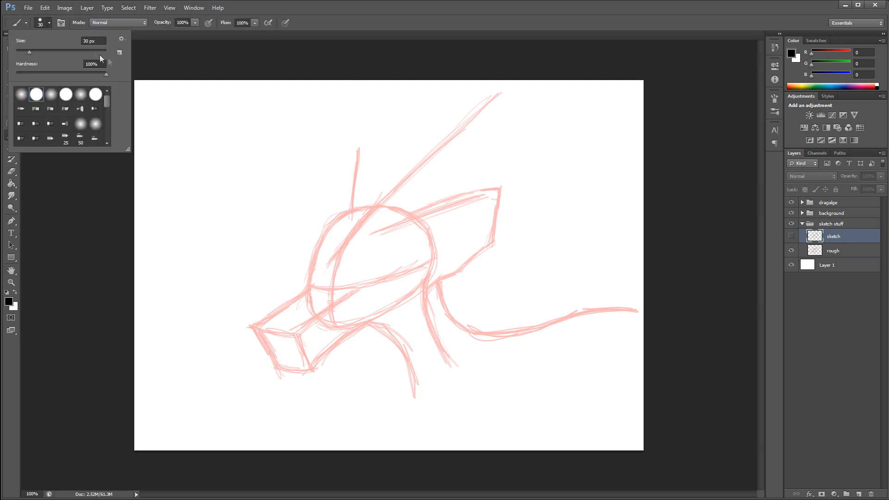
{"action": "key", "text": "BackSpace"}
{"action": "key", "text": "BackSpace"}
{"action": "type", "text": "3"}
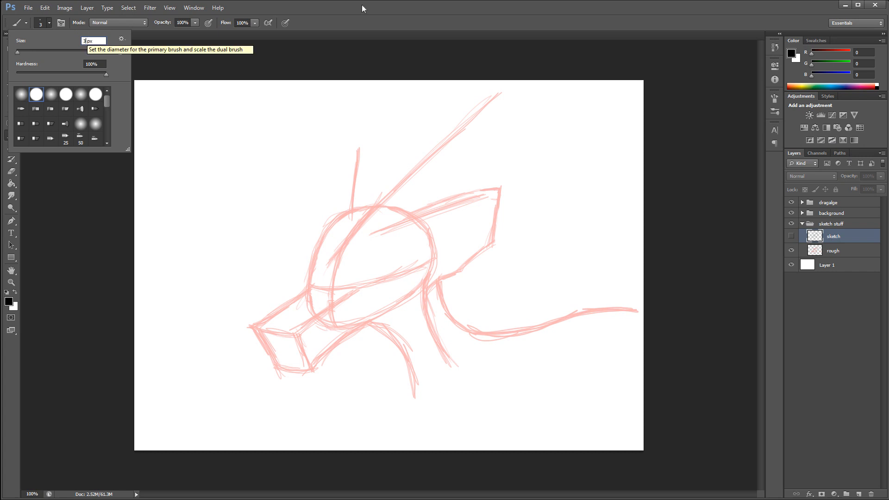
{"action": "key", "text": "Return"}
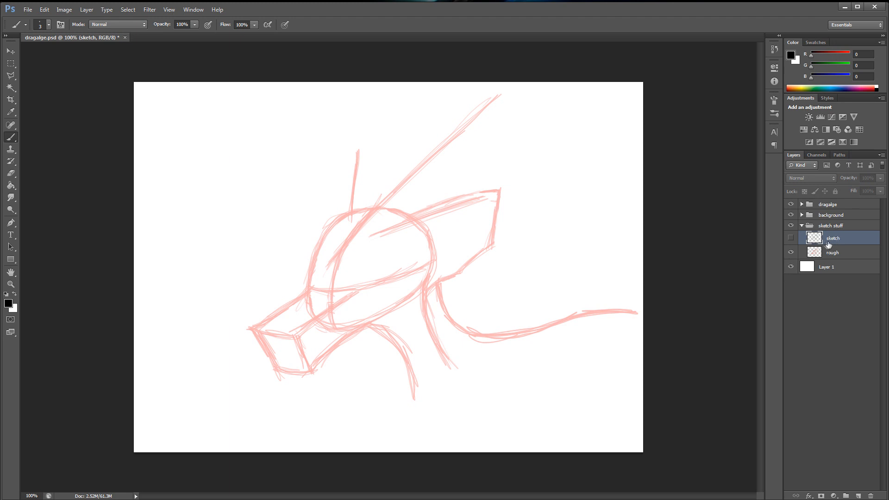
Show the sketch layer, hide the rough layer, and collapse the sketch stuff group
{"action": "left_click", "coordinate": [791, 238]}
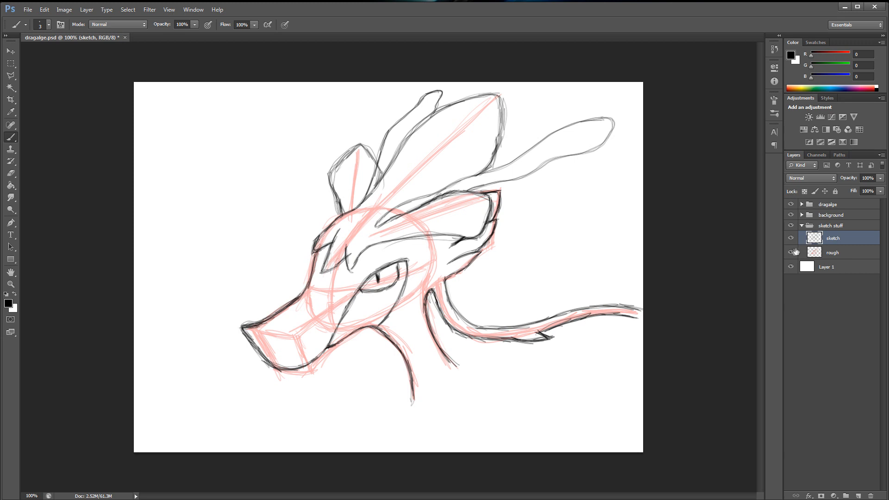
{"action": "left_click", "coordinate": [790, 252]}
{"action": "left_click_drag", "start_coordinate": [809, 271], "coordinate": [830, 218]}
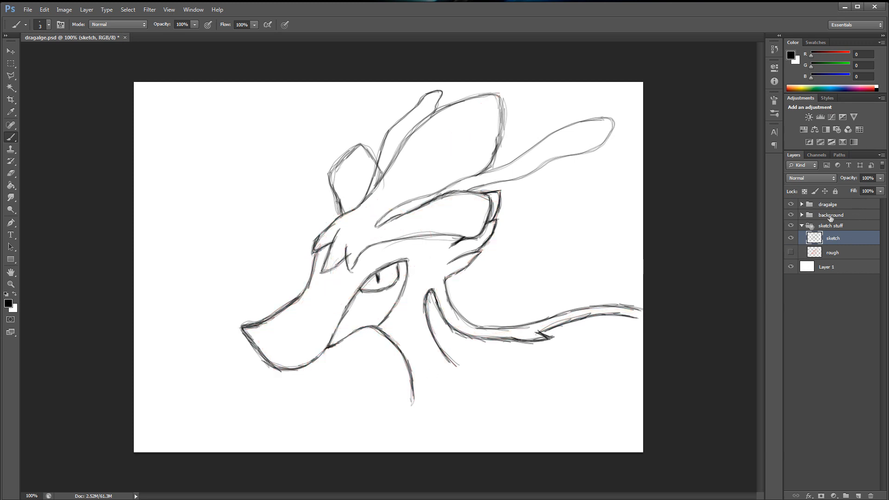
{"action": "left_click", "coordinate": [802, 226]}
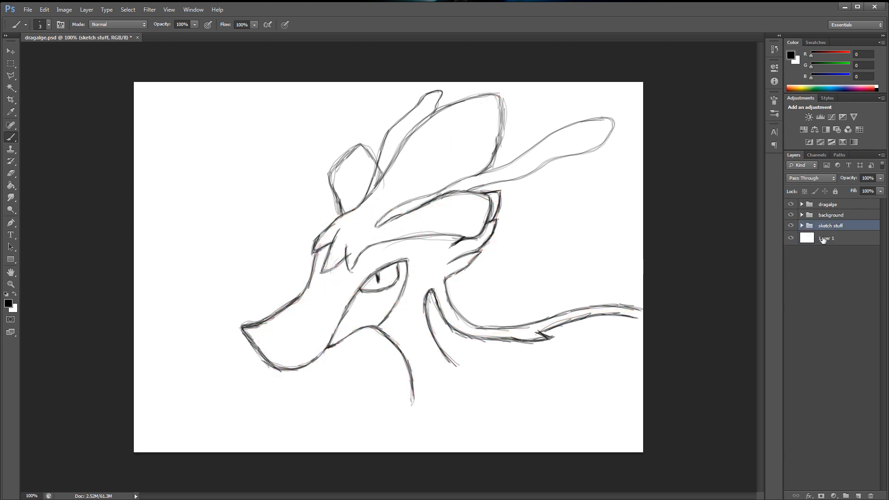
Expand the dragalge group to show its outline layer, and hide the sketch stuff group
{"action": "left_click", "coordinate": [806, 204]}
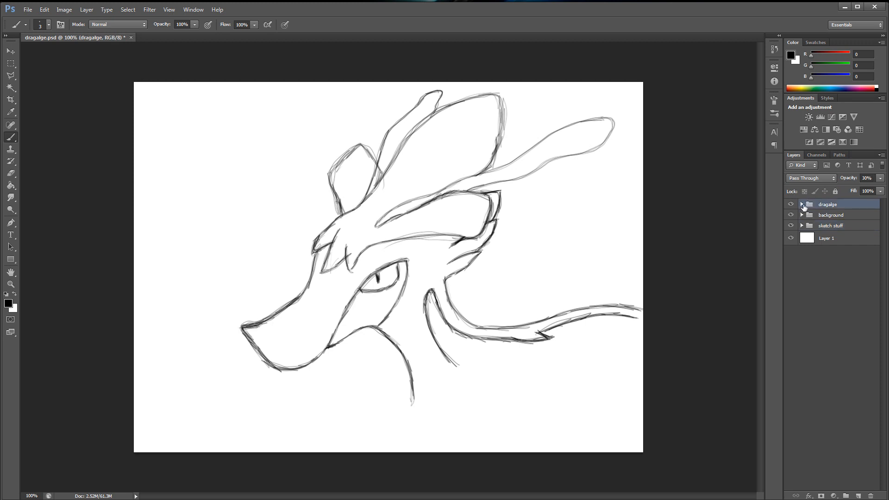
{"action": "left_click", "coordinate": [801, 204]}
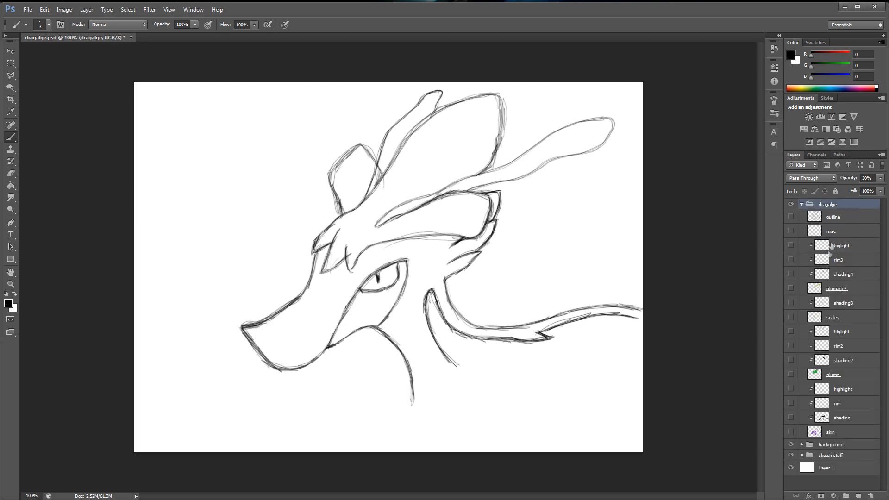
{"action": "left_click", "coordinate": [843, 218]}
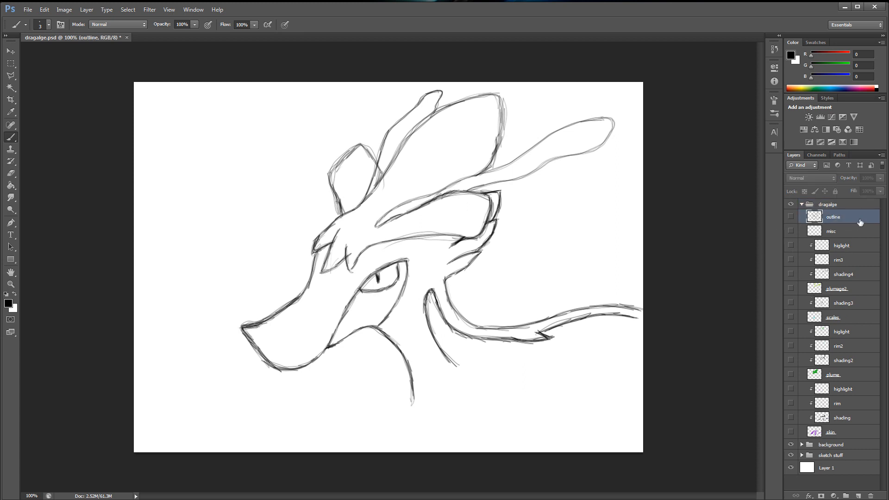
{"action": "left_click", "coordinate": [791, 216]}
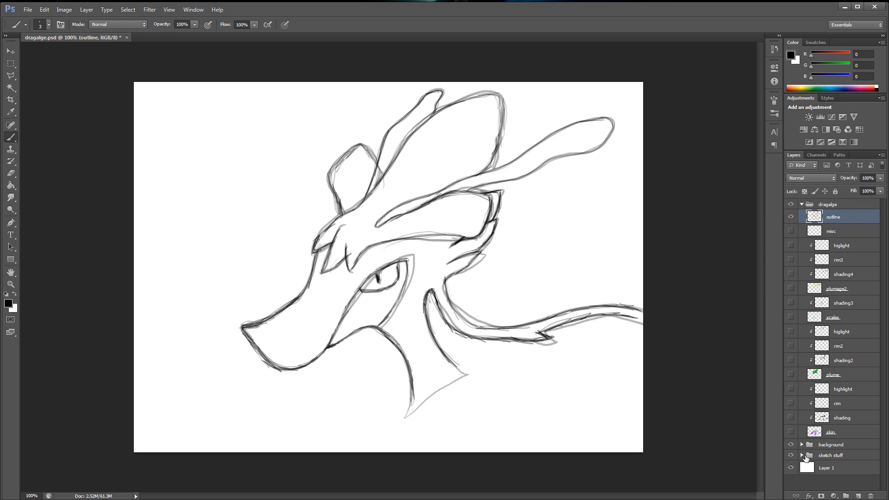
{"action": "left_click", "coordinate": [790, 455]}
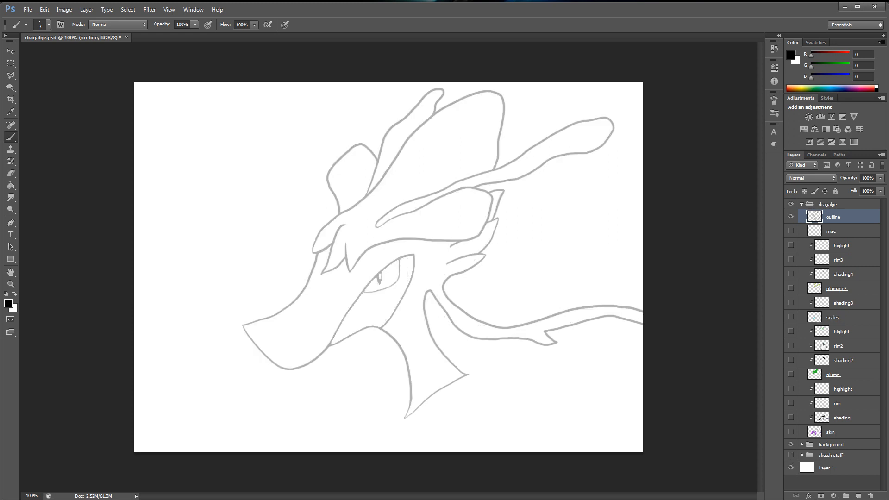
Raise the dragalge group's opacity to 100% and select its outline layer
{"action": "left_click", "coordinate": [807, 206]}
{"action": "left_click", "coordinate": [880, 178]}
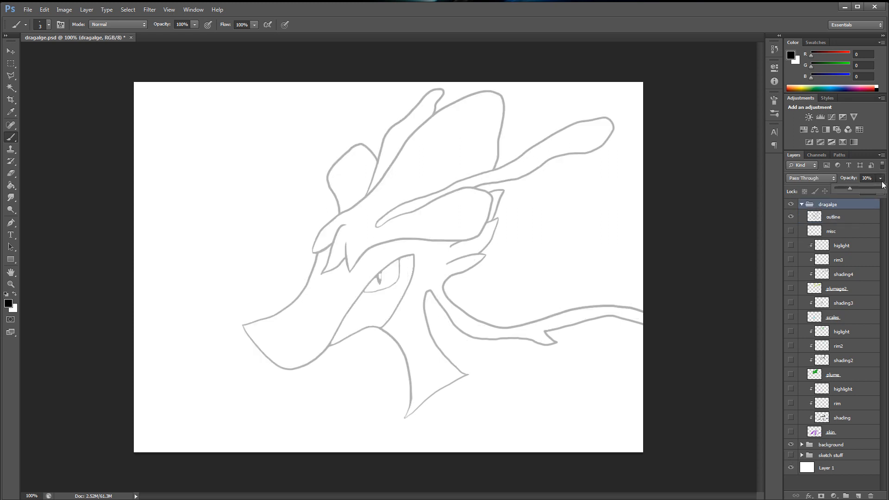
{"action": "left_click_drag", "start_coordinate": [849, 189], "coordinate": [884, 185]}
{"action": "left_click", "coordinate": [846, 217]}
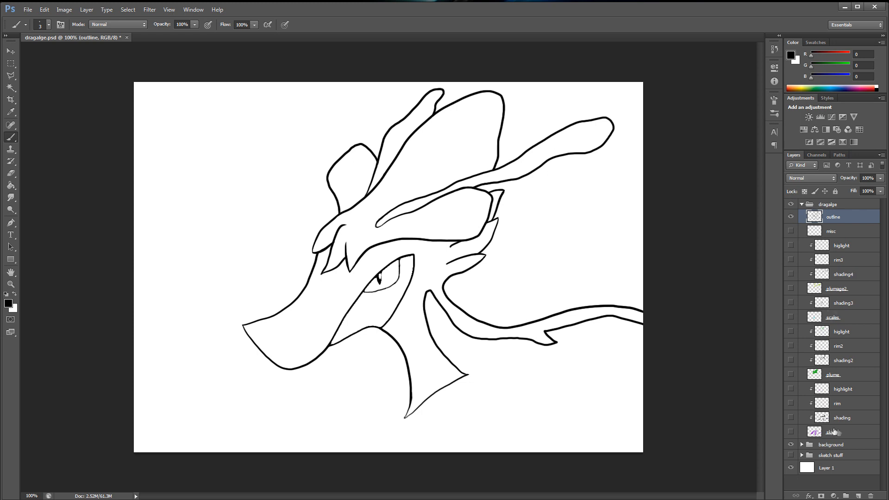
{"action": "left_click", "coordinate": [849, 435]}
{"action": "left_click", "coordinate": [851, 377]}
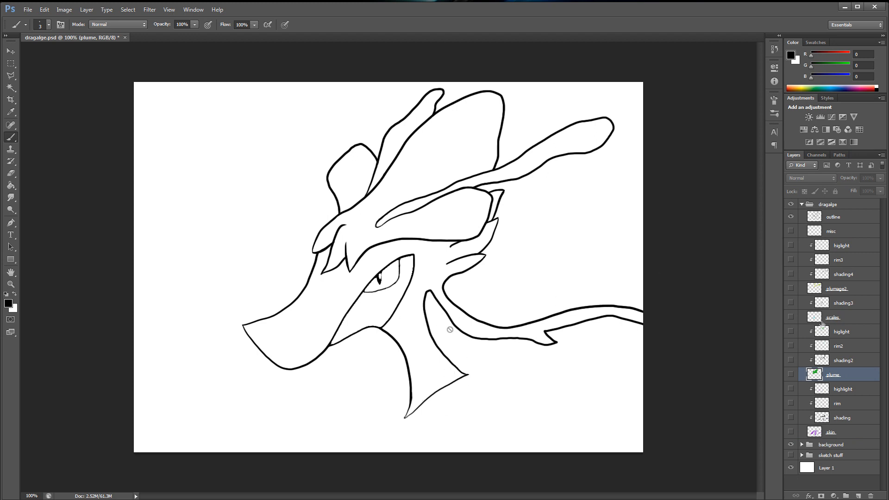
{"action": "left_click", "coordinate": [844, 431]}
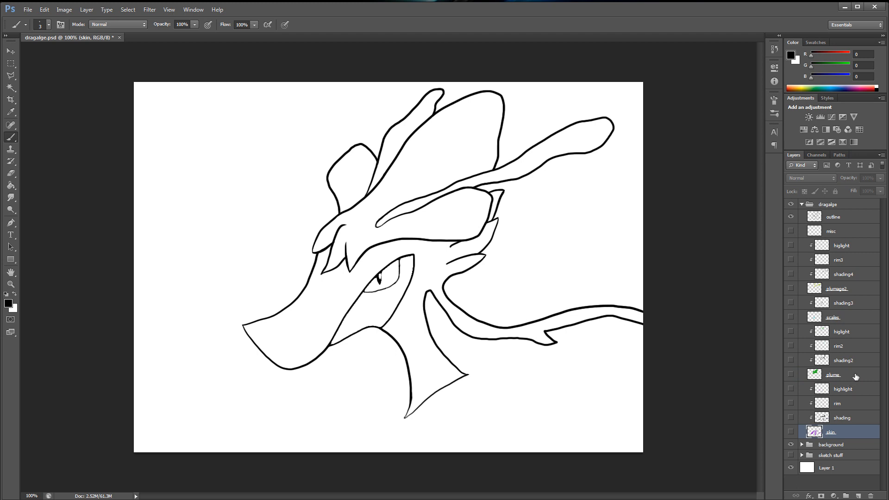
{"action": "left_click", "coordinate": [855, 374]}
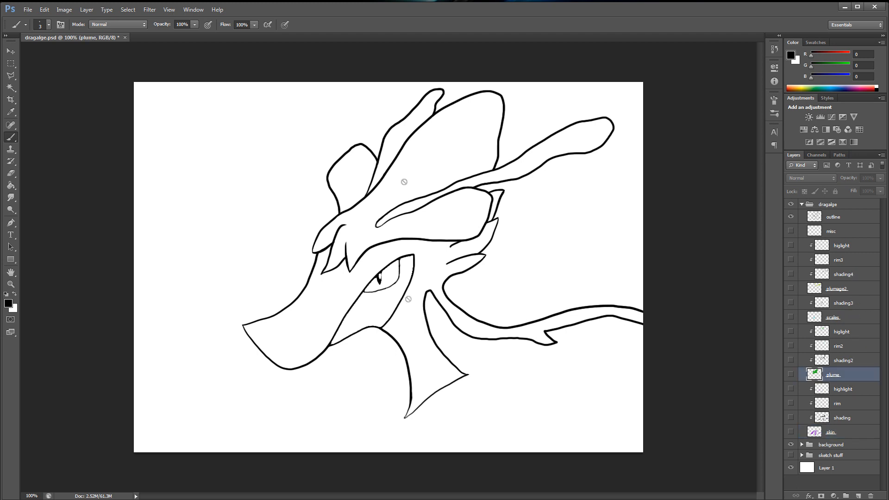
{"action": "left_click", "coordinate": [859, 433]}
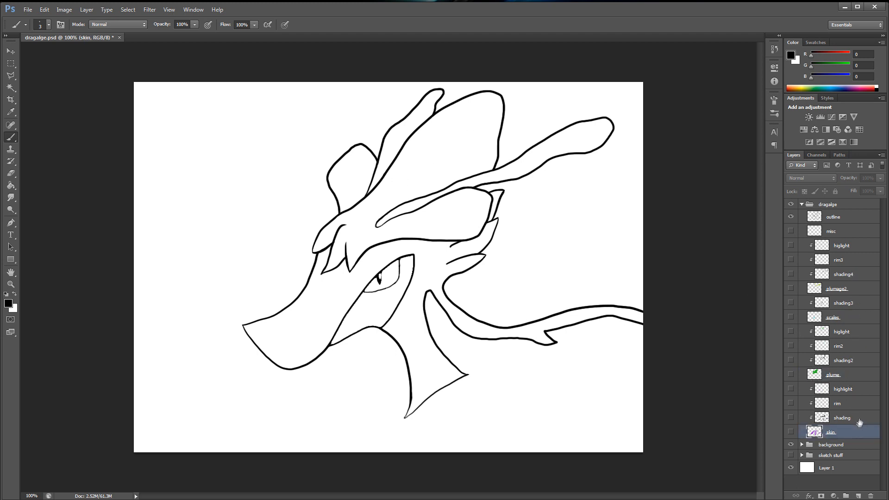
{"action": "left_click", "coordinate": [850, 375]}
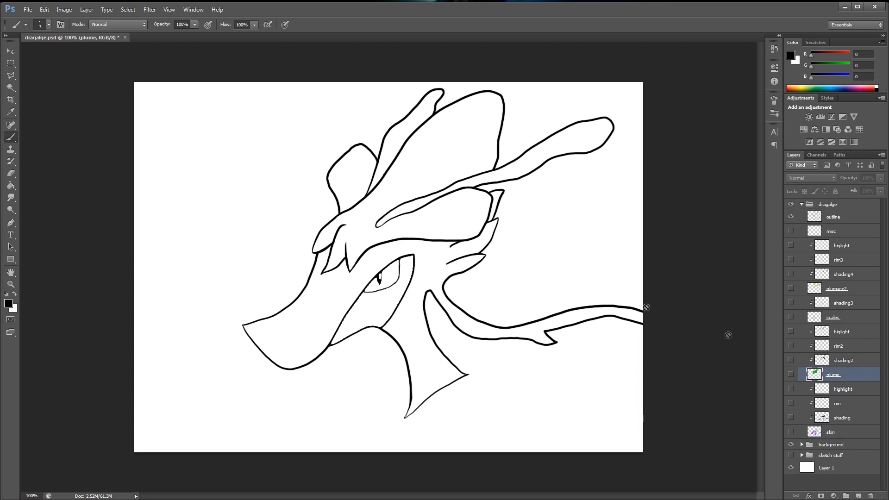
Select the enclosed plume areas of the head on the outline layer with the Magic Wand
{"action": "left_click", "coordinate": [12, 87]}
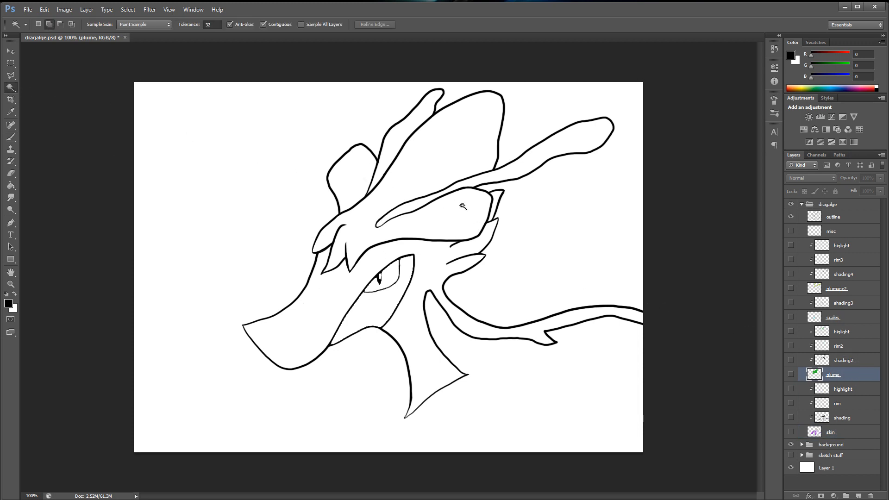
{"action": "left_click", "coordinate": [851, 218]}
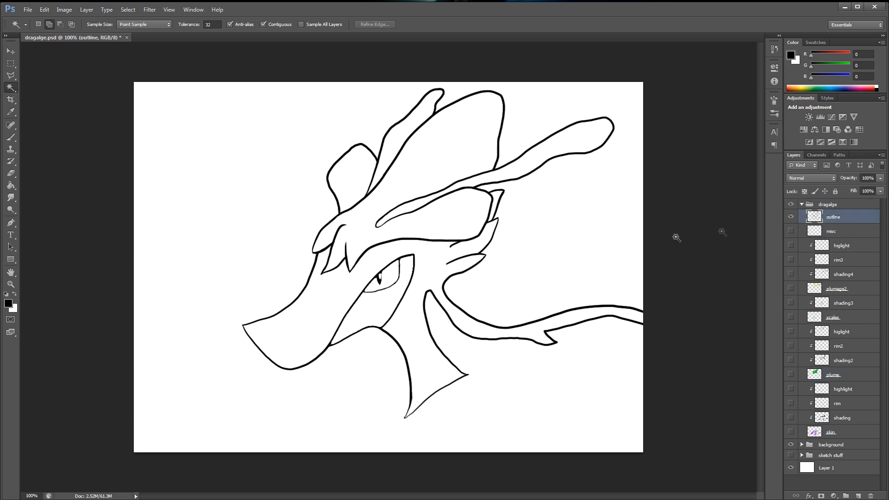
{"action": "left_click", "coordinate": [380, 197]}
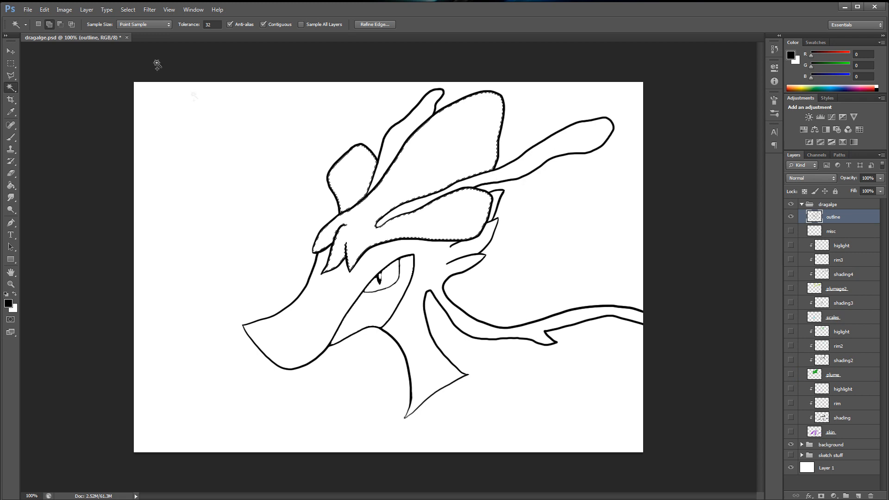
Expand the selection of the plume areas outward by the preset number of pixels
{"action": "left_click", "coordinate": [128, 9]}
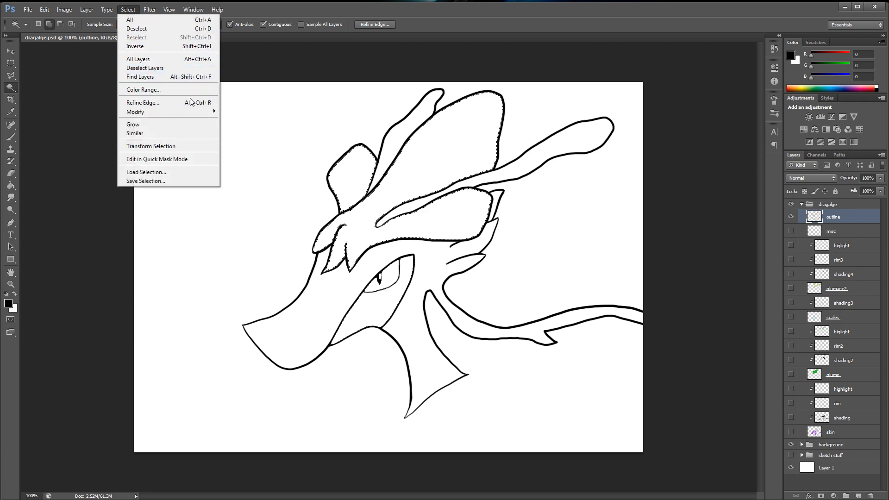
{"action": "mouse_move", "coordinate": [194, 112]}
{"action": "left_click", "coordinate": [278, 130]}
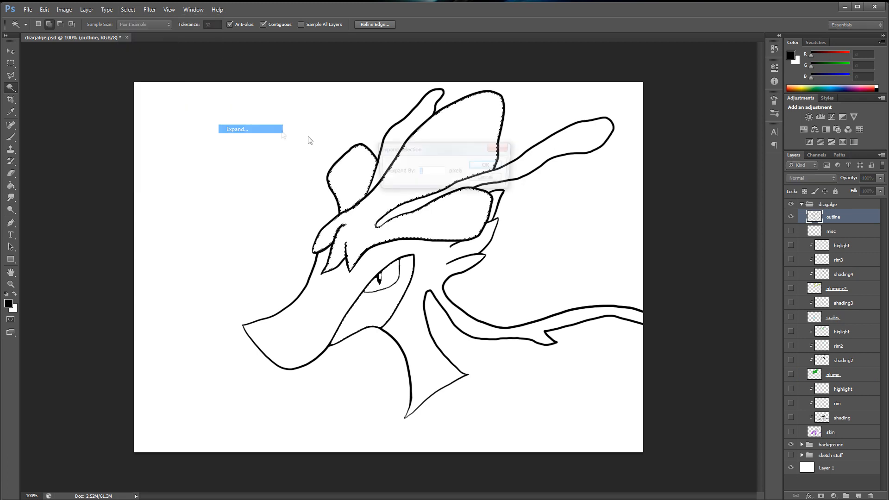
{"action": "left_click", "coordinate": [488, 166]}
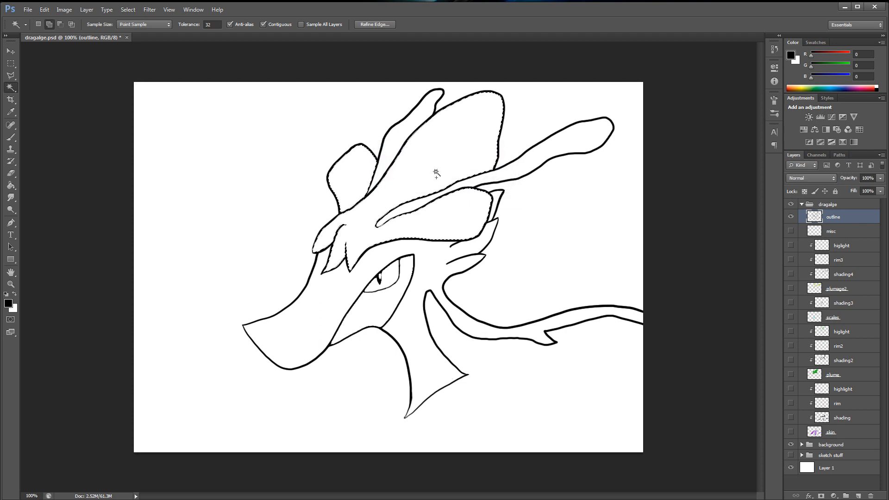
Fill the selected plume areas on the outline layer with a custom green at 100% opacity, and deselect them
{"action": "key", "text": "m"}
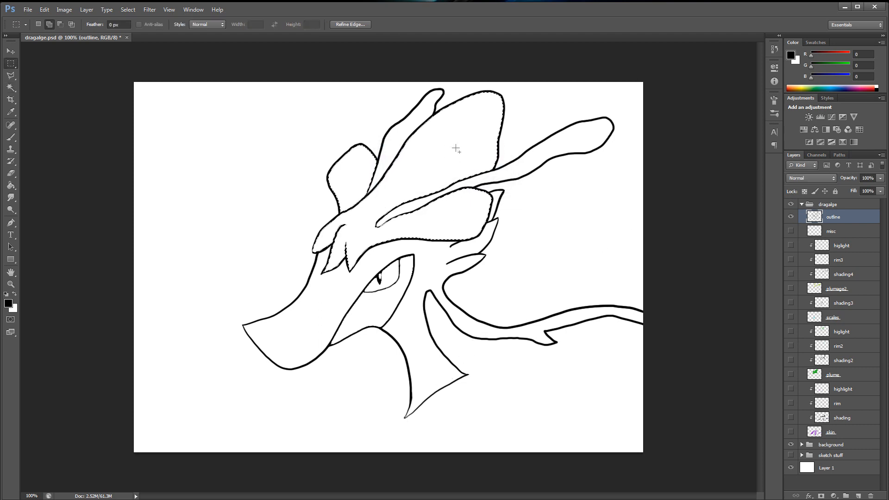
{"action": "right_click", "coordinate": [456, 148]}
{"action": "left_click", "coordinate": [500, 283]}
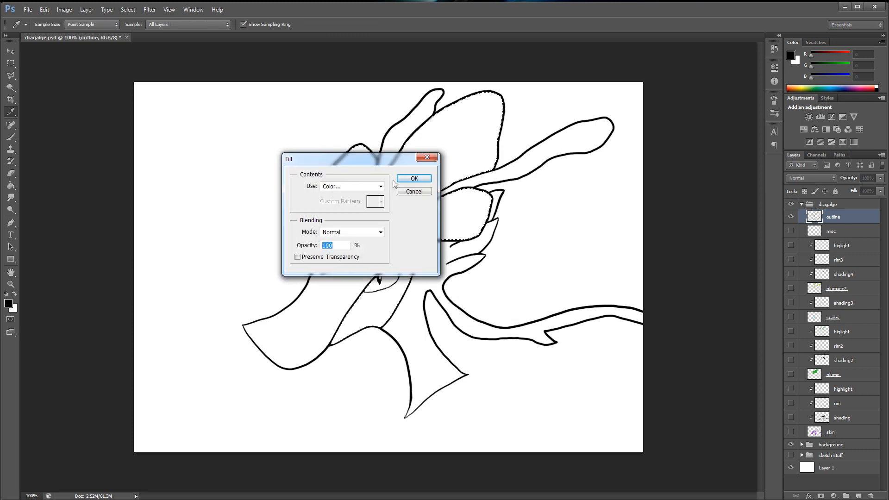
{"action": "left_click", "coordinate": [352, 210]}
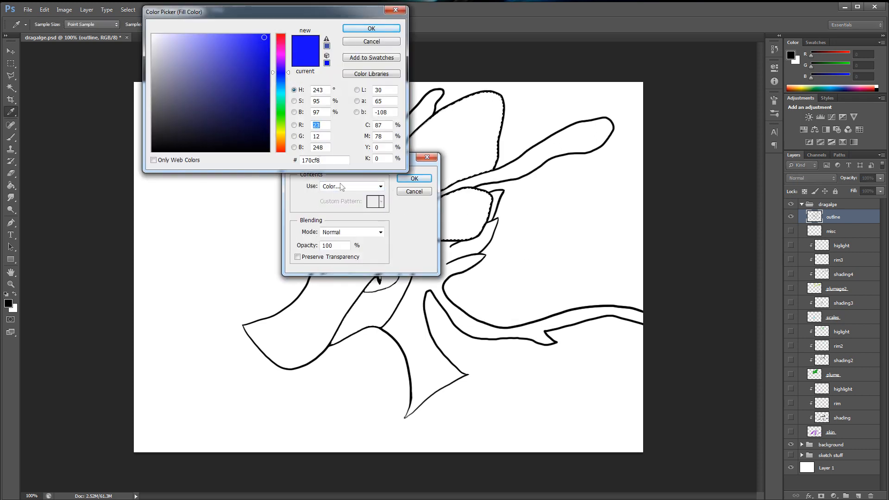
{"action": "left_click", "coordinate": [281, 112]}
{"action": "left_click_drag", "start_coordinate": [260, 92], "coordinate": [245, 54]}
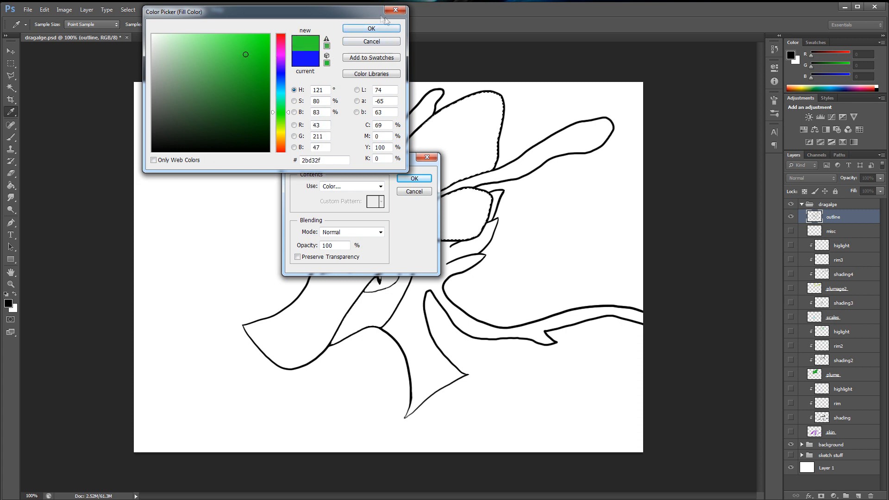
{"action": "left_click", "coordinate": [243, 51]}
{"action": "left_click", "coordinate": [375, 30]}
{"action": "left_click", "coordinate": [413, 178]}
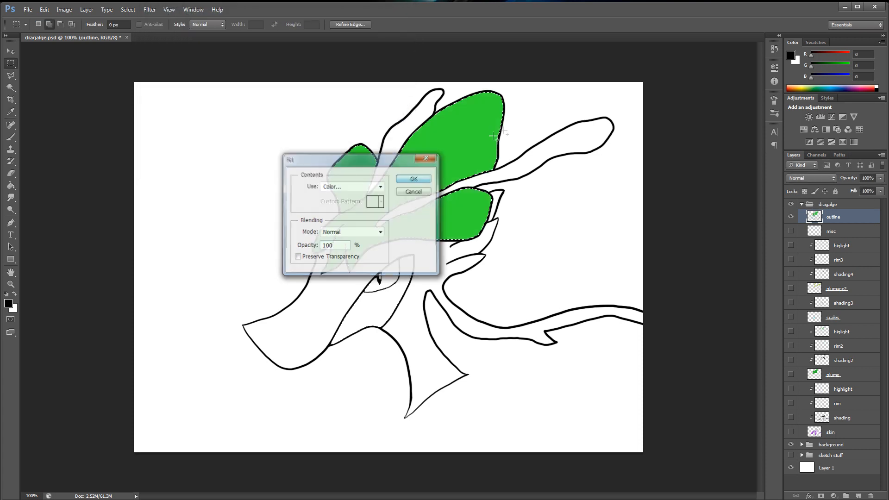
{"action": "left_click", "coordinate": [128, 10]}
{"action": "left_click", "coordinate": [159, 29]}
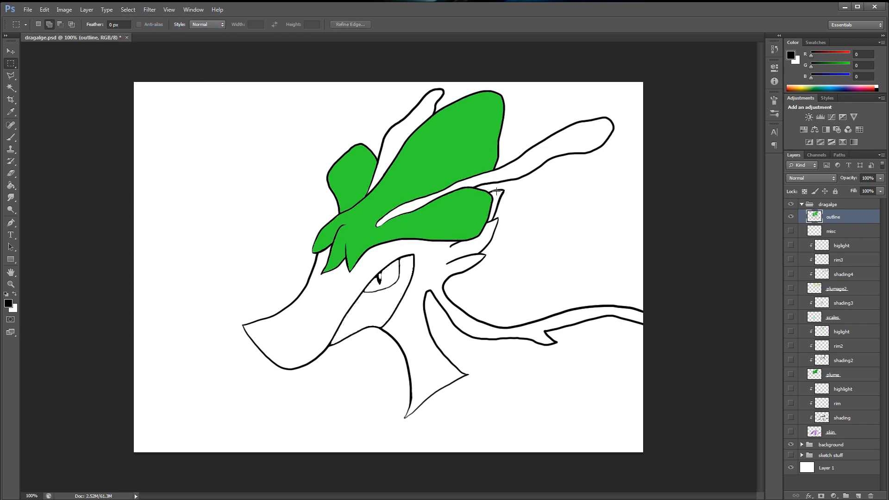
Remove the green fill from the plume areas on the outline layer, and clear the selection
{"action": "key", "text": "ctrl+shift+d"}
{"action": "key", "text": "Delete"}
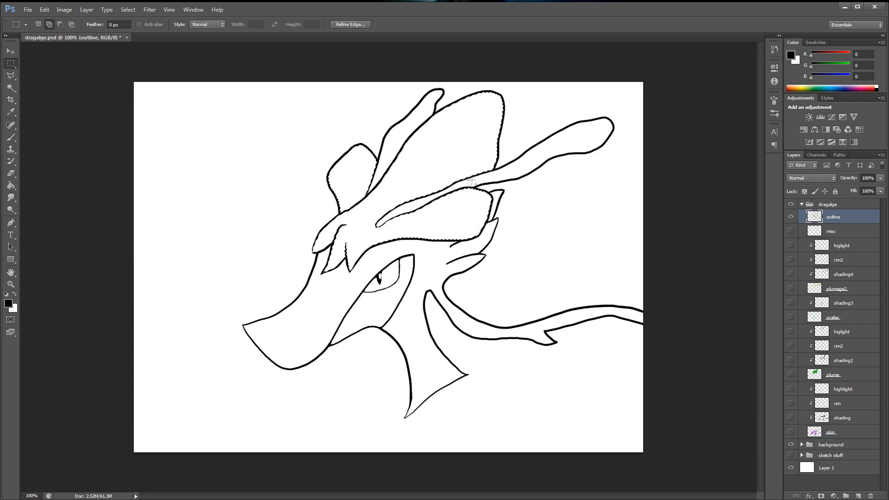
{"action": "key", "text": "ctrl+d"}
{"action": "key", "text": "alt+bracketright"}
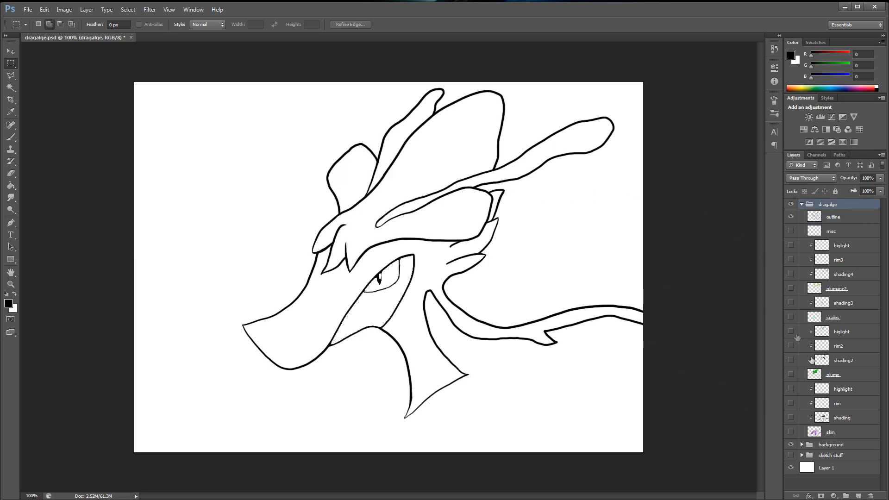
Show the flat colour layers skin, plume, scales and plumage2, together with the misc layer
{"action": "left_click", "coordinate": [791, 432]}
{"action": "left_click", "coordinate": [790, 374]}
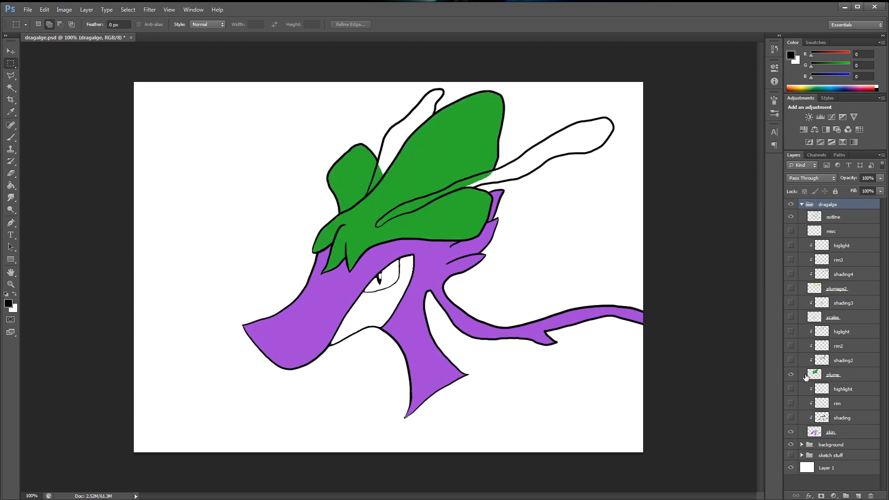
{"action": "left_click", "coordinate": [790, 317]}
{"action": "left_click", "coordinate": [790, 288]}
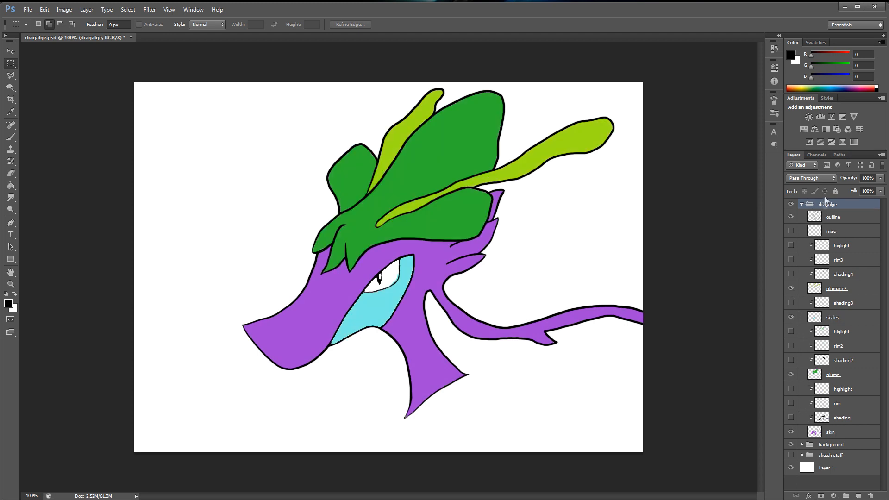
{"action": "left_click", "coordinate": [790, 231]}
Show the shading2, rim2 and higlight layers clipped to the plume layer
{"action": "left_click", "coordinate": [847, 377]}
{"action": "left_click", "coordinate": [861, 364]}
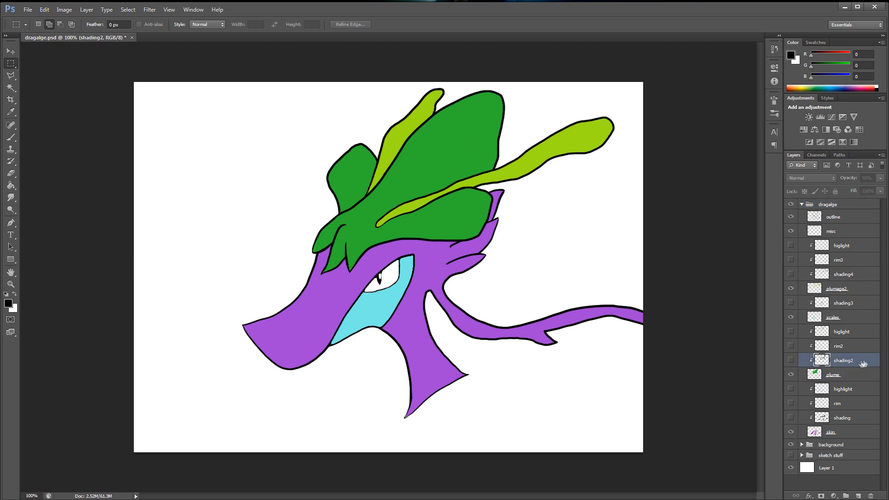
{"action": "left_click", "coordinate": [791, 361]}
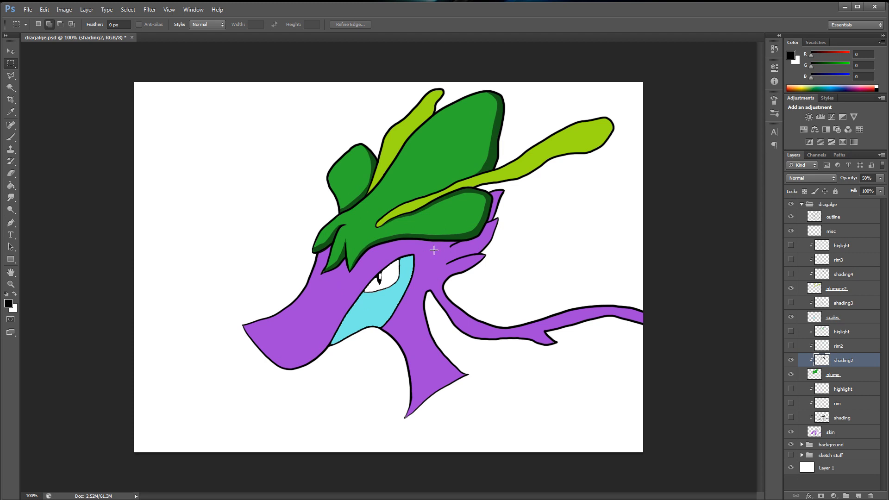
{"action": "double_click", "coordinate": [841, 351]}
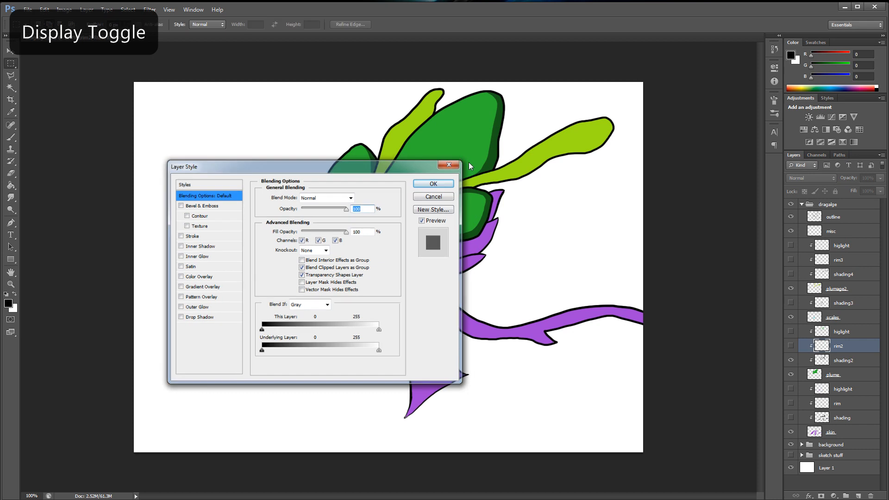
{"action": "left_click", "coordinate": [448, 165]}
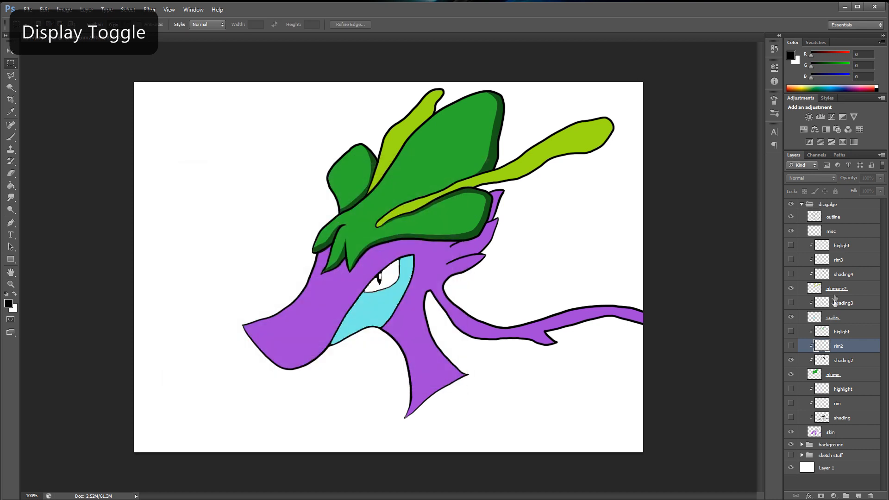
{"action": "left_click", "coordinate": [791, 346]}
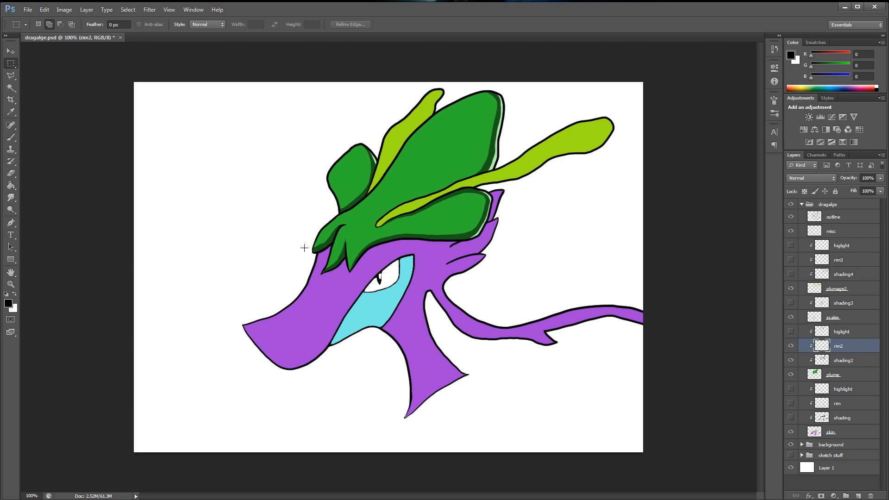
{"action": "left_click", "coordinate": [791, 331]}
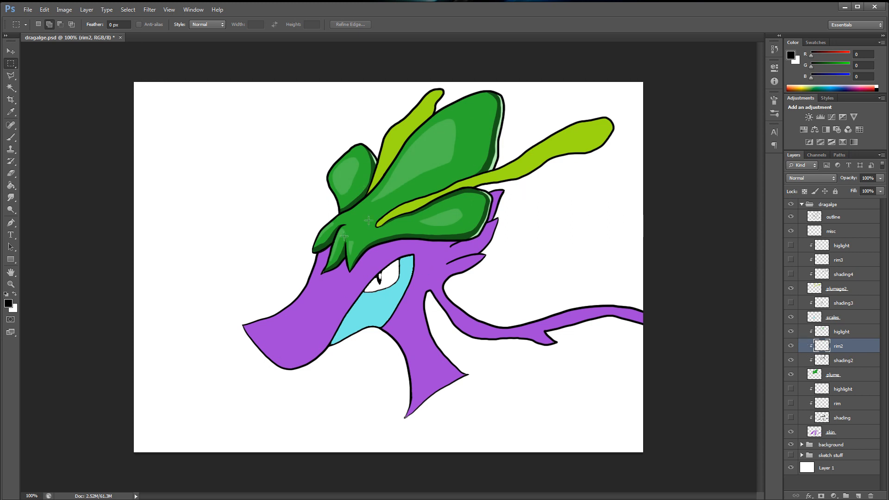
Show all remaining shading, rim and highlight layers of the dragalge group, and collapse the group
{"action": "left_click_drag", "start_coordinate": [790, 390], "coordinate": [792, 418]}
{"action": "left_click_drag", "start_coordinate": [794, 301], "coordinate": [792, 245]}
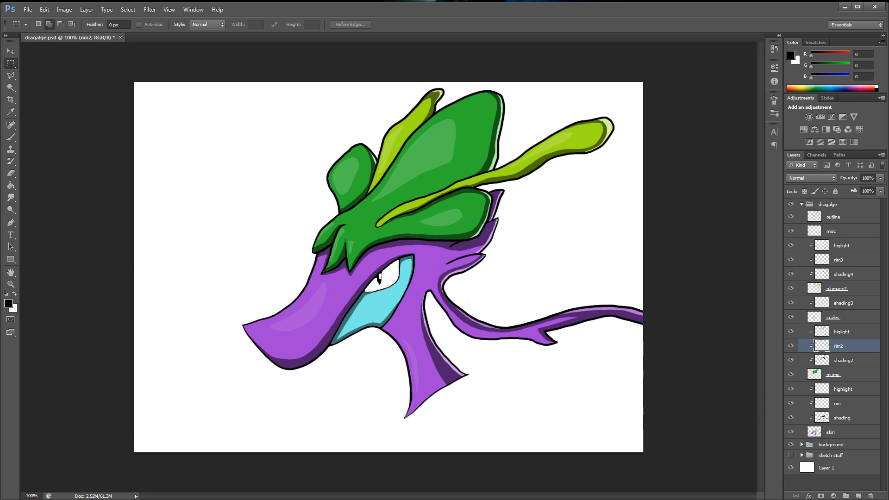
{"action": "double_click", "coordinate": [802, 207]}
{"action": "key", "text": "h"}
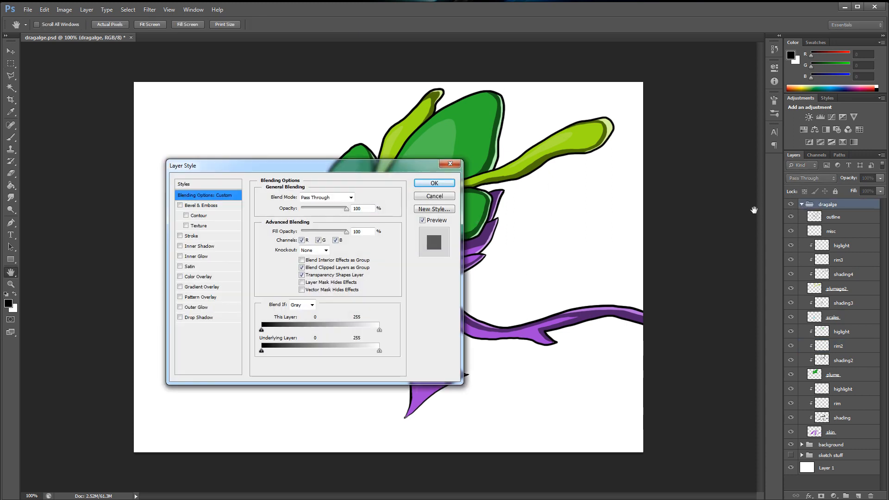
{"action": "left_click", "coordinate": [434, 196]}
{"action": "left_click", "coordinate": [801, 204]}
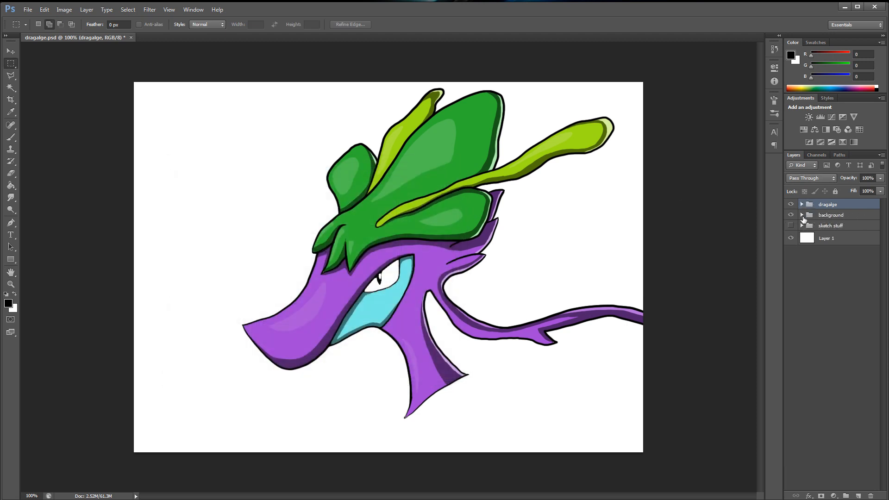
Show the blue beam layer in the background group, and lower the dragalge group's opacity to about 28%
{"action": "left_click", "coordinate": [802, 215]}
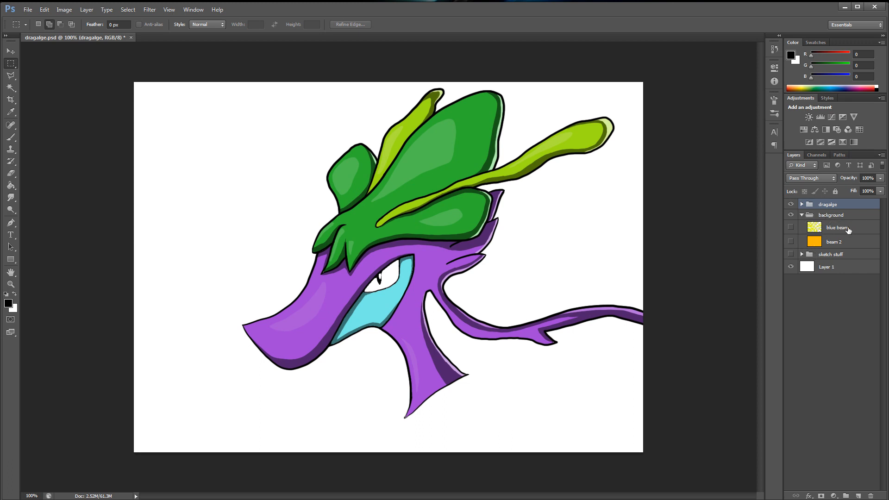
{"action": "left_click", "coordinate": [791, 227]}
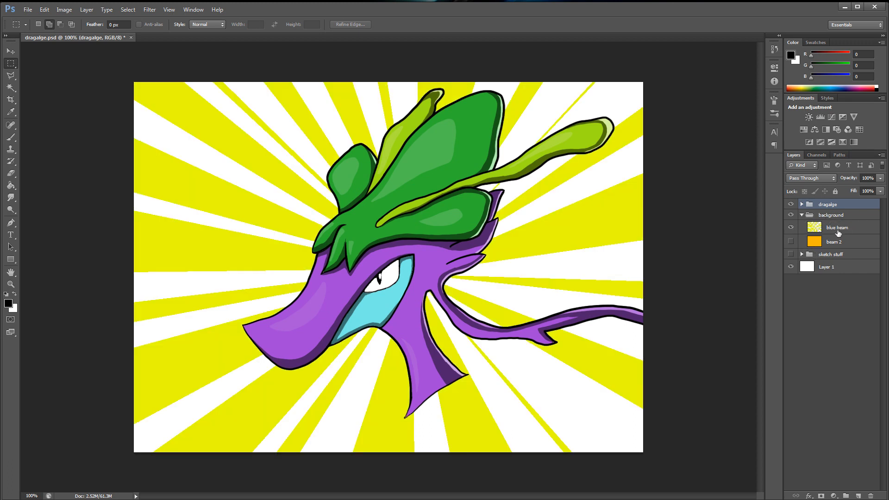
{"action": "left_click", "coordinate": [881, 179]}
{"action": "left_click_drag", "start_coordinate": [844, 193], "coordinate": [843, 193]}
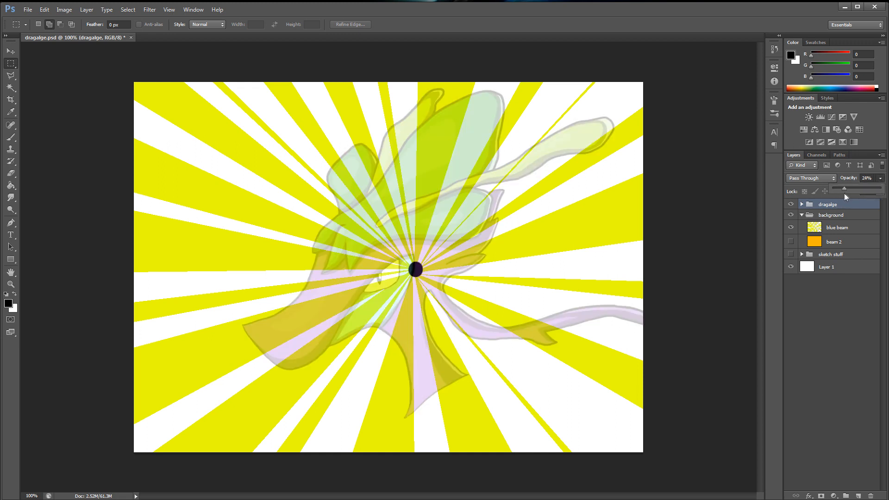
{"action": "left_click", "coordinate": [815, 309]}
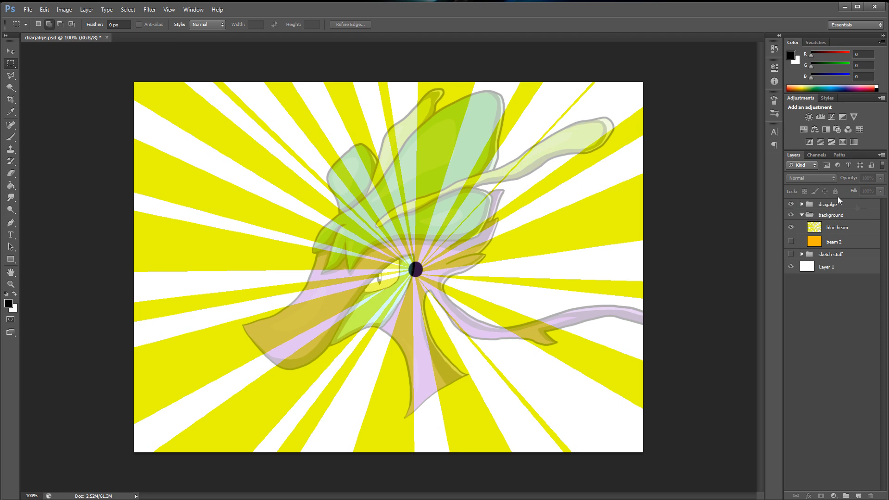
On the blue beam layer, outline a beam wedge from the centre dot past the canvas's upper edge with the Polygonal Lasso, and deselect it
{"action": "left_click", "coordinate": [851, 229]}
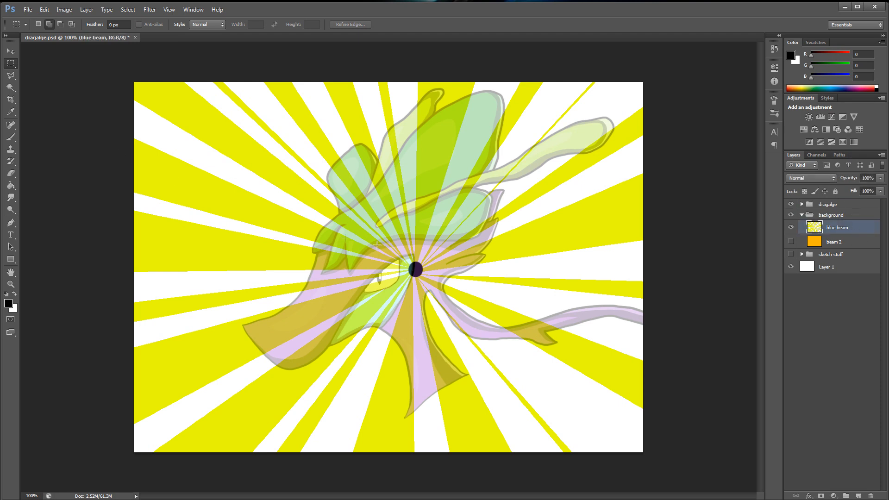
{"action": "left_click", "coordinate": [11, 137]}
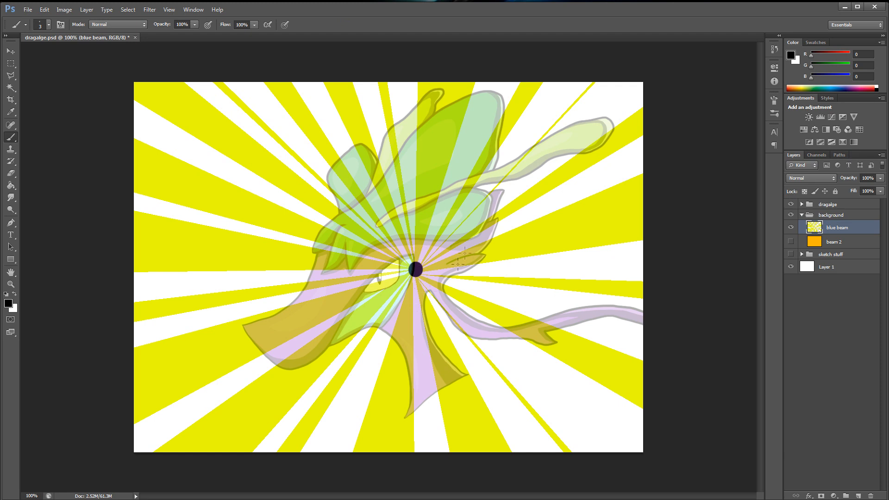
{"action": "left_click", "coordinate": [11, 75]}
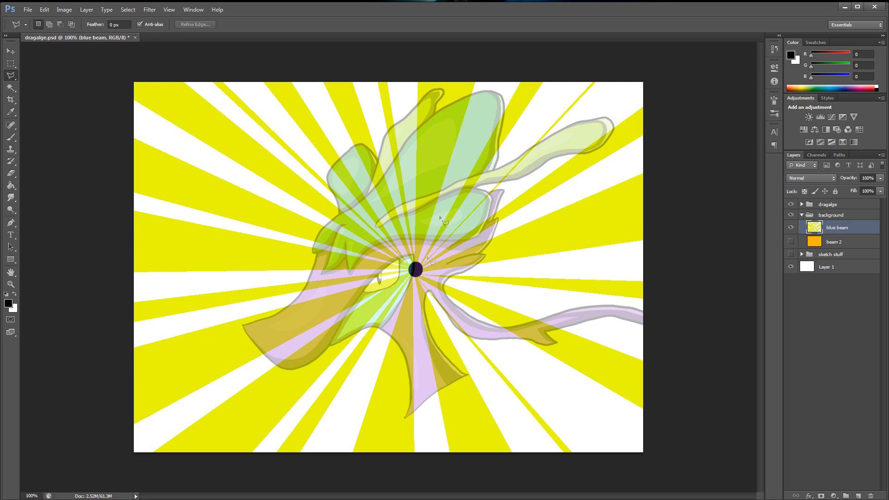
{"action": "left_click", "coordinate": [414, 269]}
{"action": "left_click", "coordinate": [407, 72]}
{"action": "left_click", "coordinate": [461, 73]}
{"action": "left_click", "coordinate": [415, 268]}
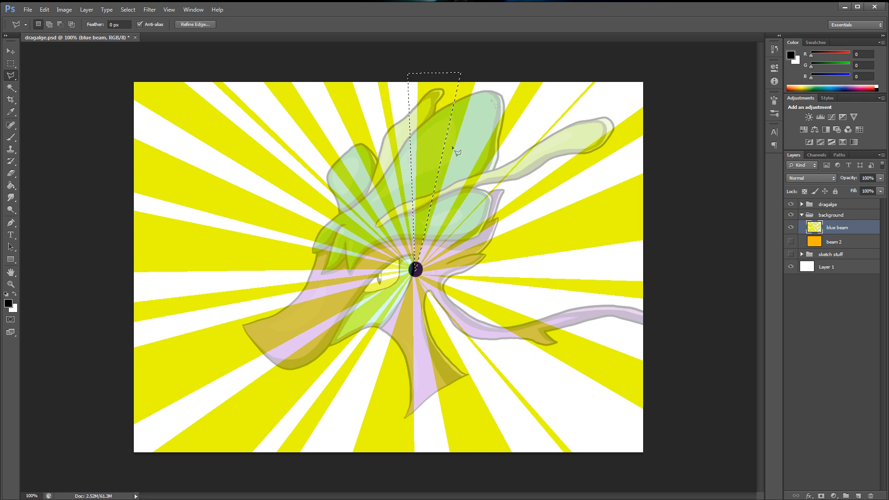
{"action": "left_click", "coordinate": [128, 9]}
{"action": "left_click", "coordinate": [167, 29]}
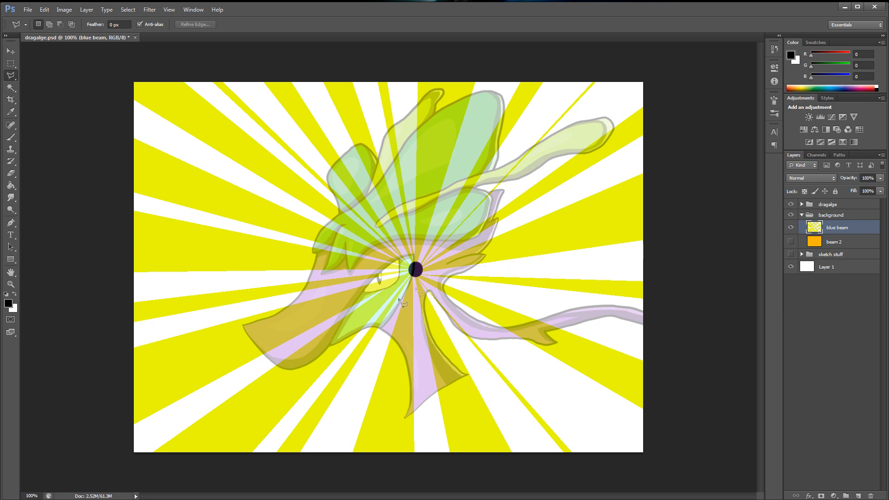
Show the orange beam 2 layer, and collapse the background group
{"action": "left_click", "coordinate": [842, 244]}
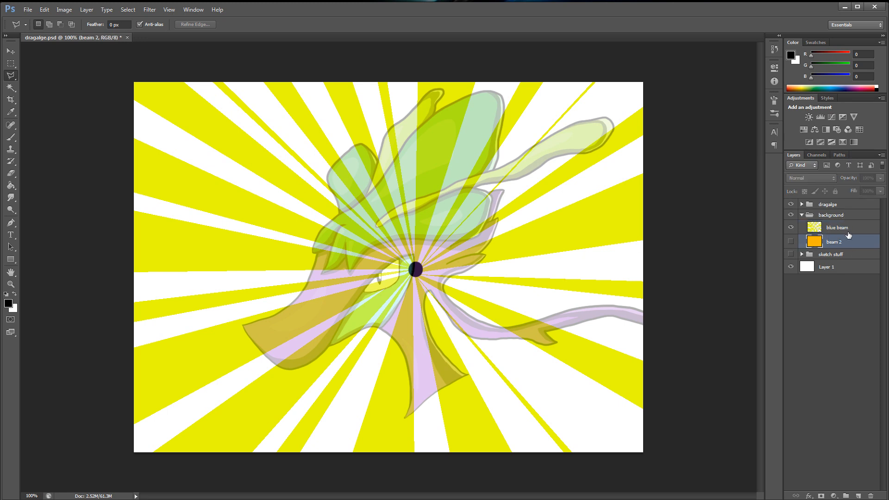
{"action": "left_click", "coordinate": [791, 243]}
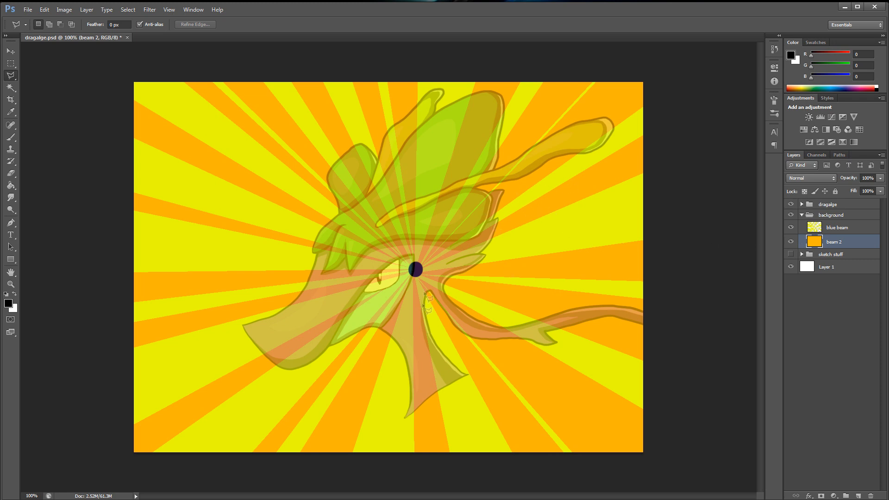
{"action": "left_click", "coordinate": [802, 216]}
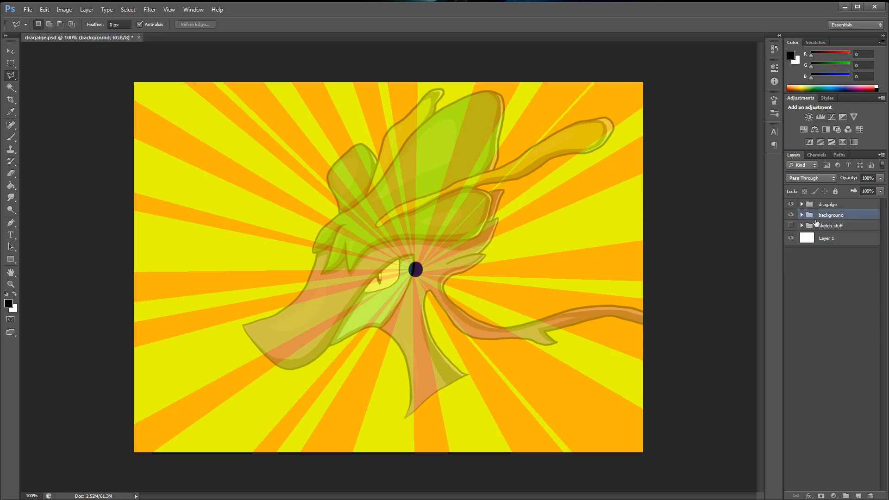
Set the dragalge group's opacity to 100%
{"action": "left_click", "coordinate": [848, 206]}
{"action": "left_click", "coordinate": [880, 178]}
{"action": "left_click_drag", "start_coordinate": [848, 190], "coordinate": [885, 192]}
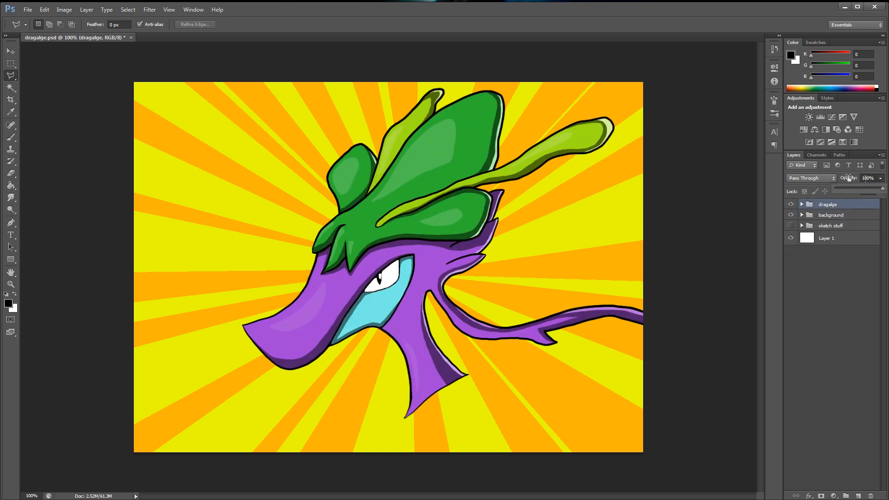
{"action": "left_click", "coordinate": [790, 226]}
{"action": "left_click", "coordinate": [30, 11]}
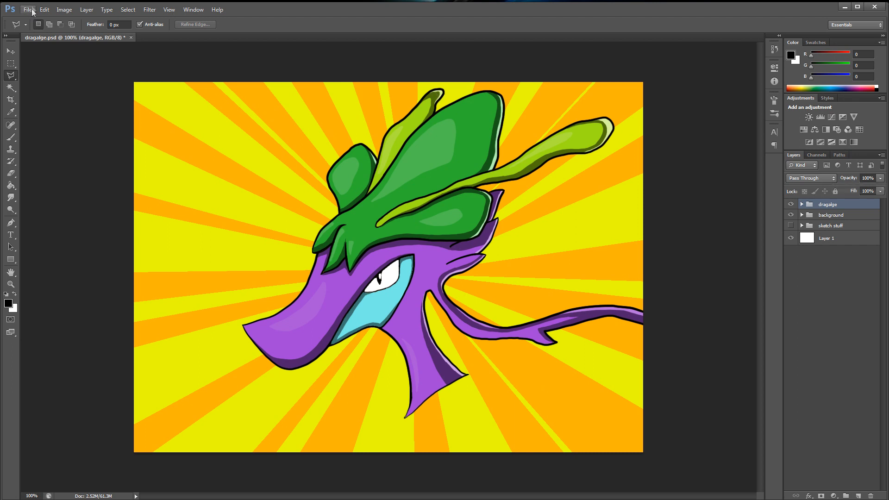